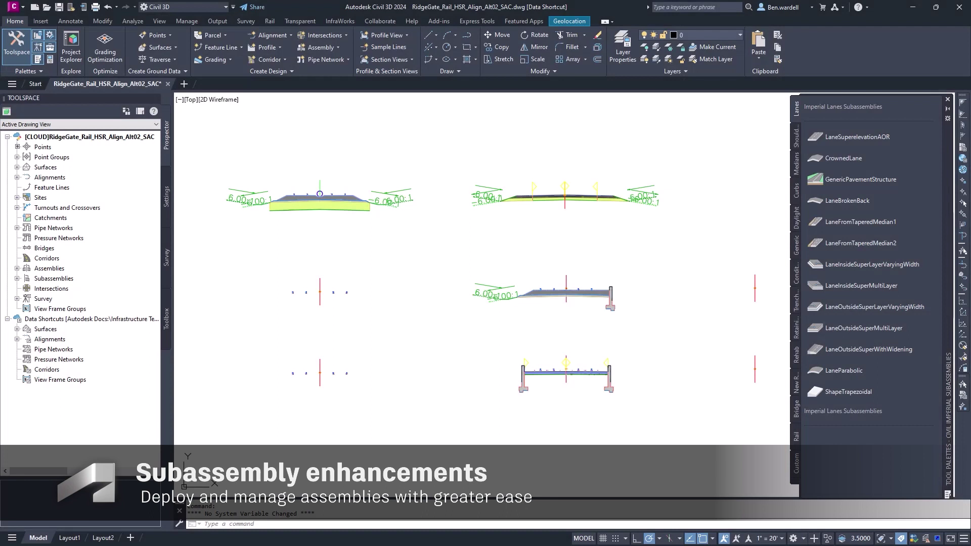
# - In Options, add the project's 02 DESIGN\Subassemblies folder as a tool palettes file location
pyautogui.rightClick(440, 344)
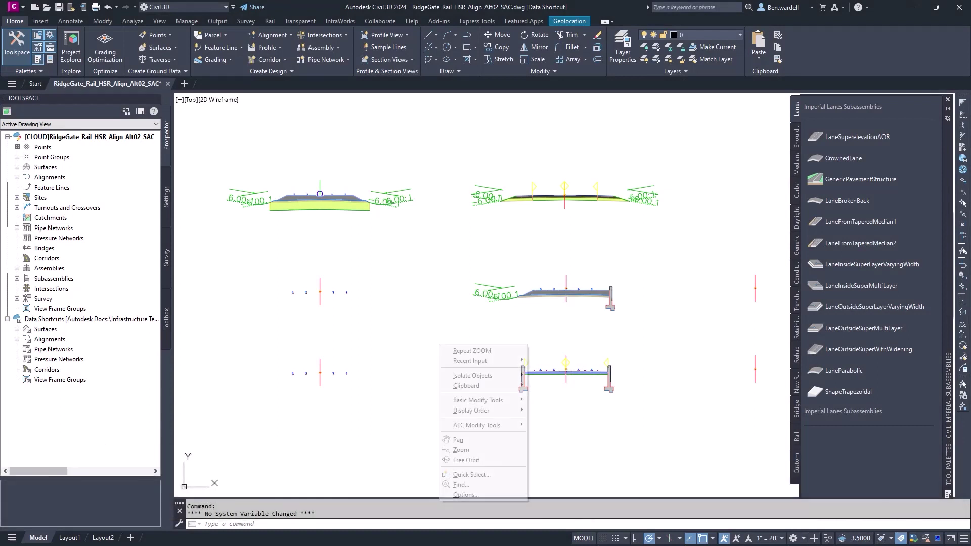
pyautogui.click(465, 494)
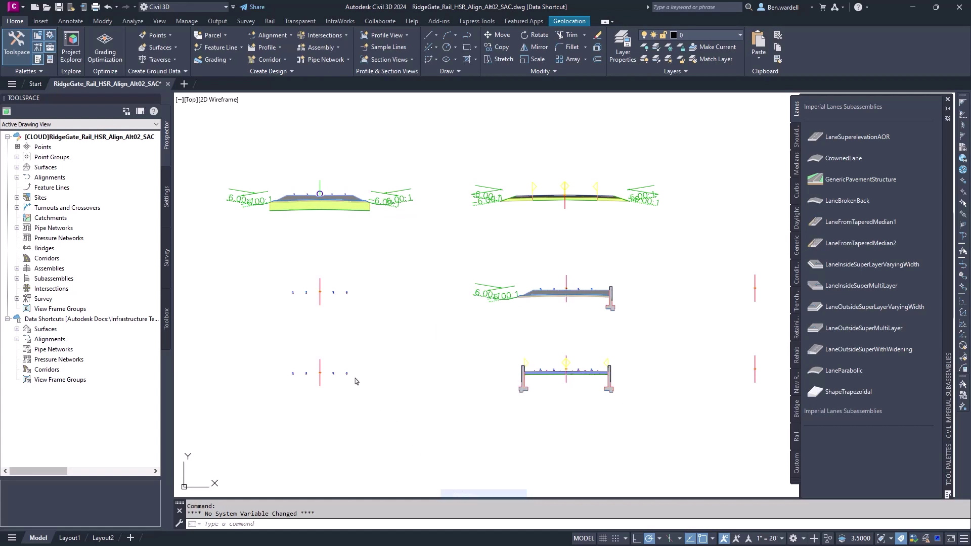
pyautogui.click(328, 349)
pyautogui.scroll(-1, 329, 351)
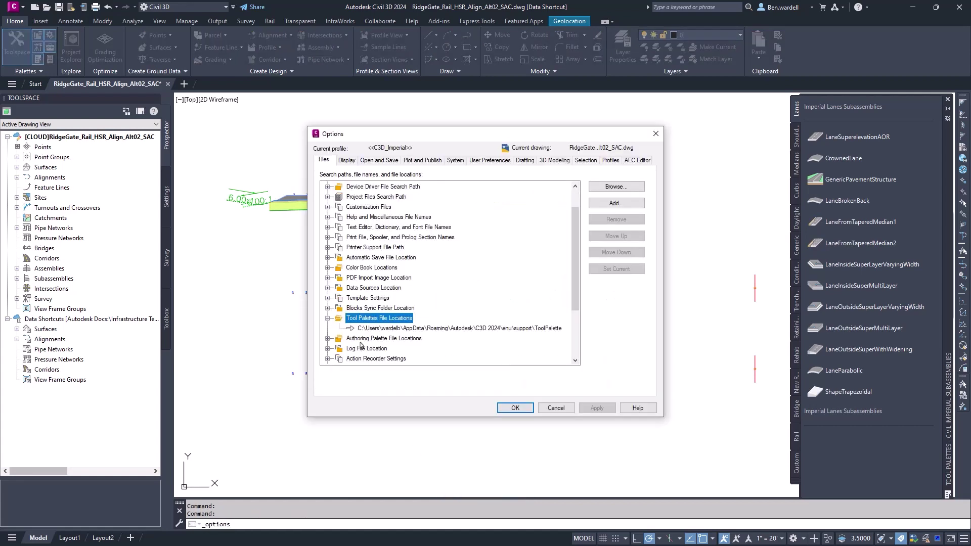
pyautogui.click(374, 331)
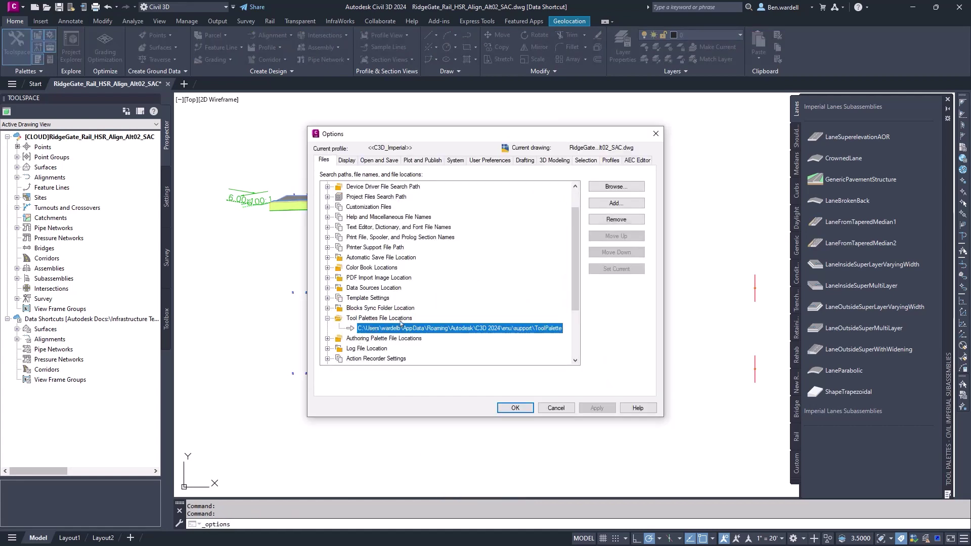
pyautogui.click(603, 204)
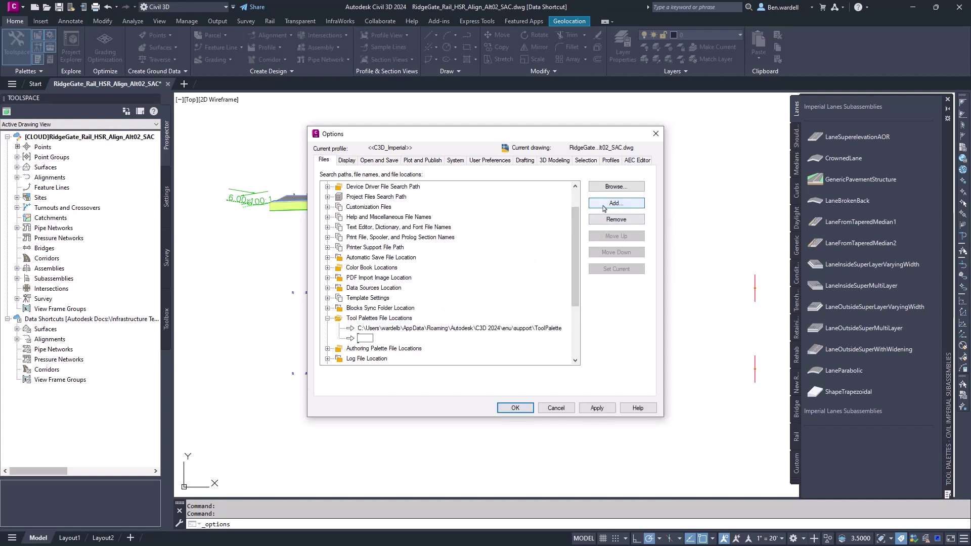
pyautogui.click(616, 187)
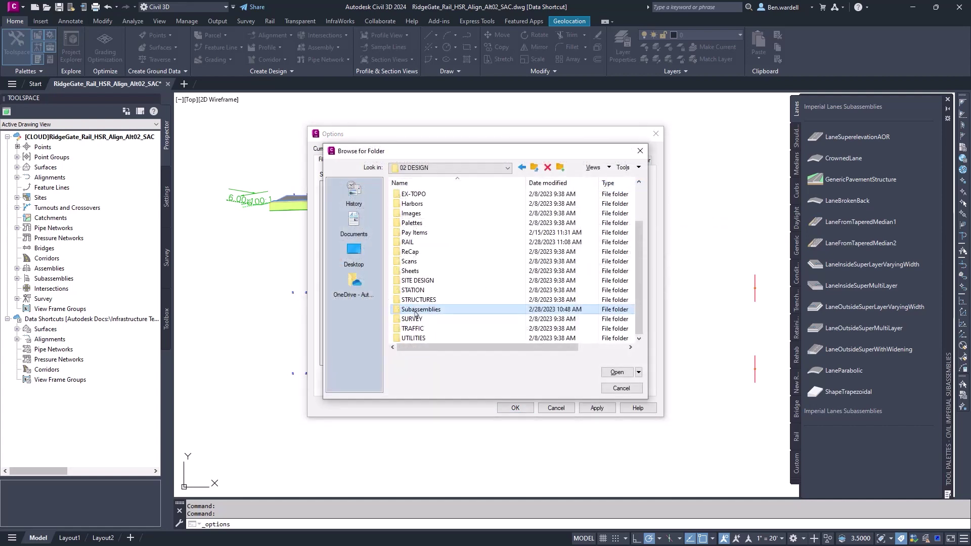
pyautogui.press('Return')
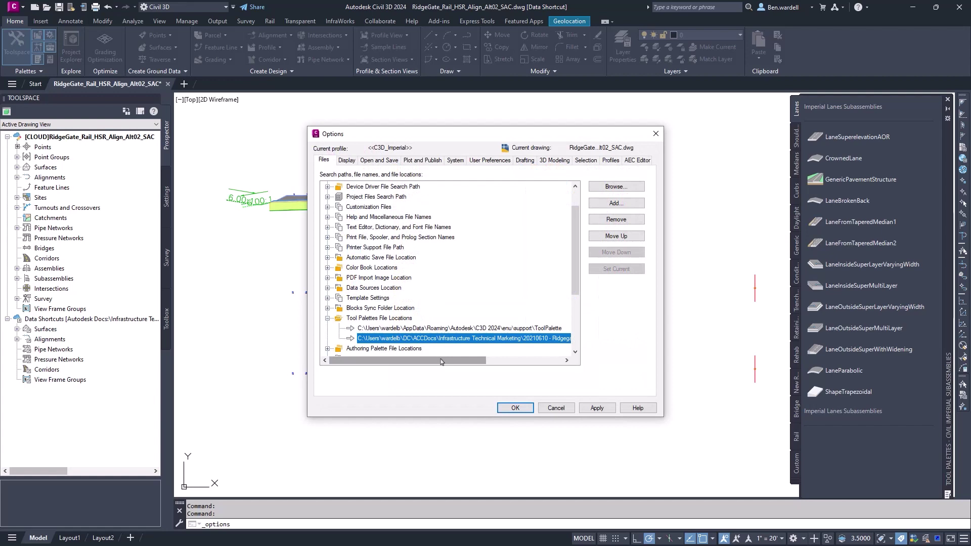
pyautogui.moveTo(441, 361); pyautogui.dragTo(525, 364)
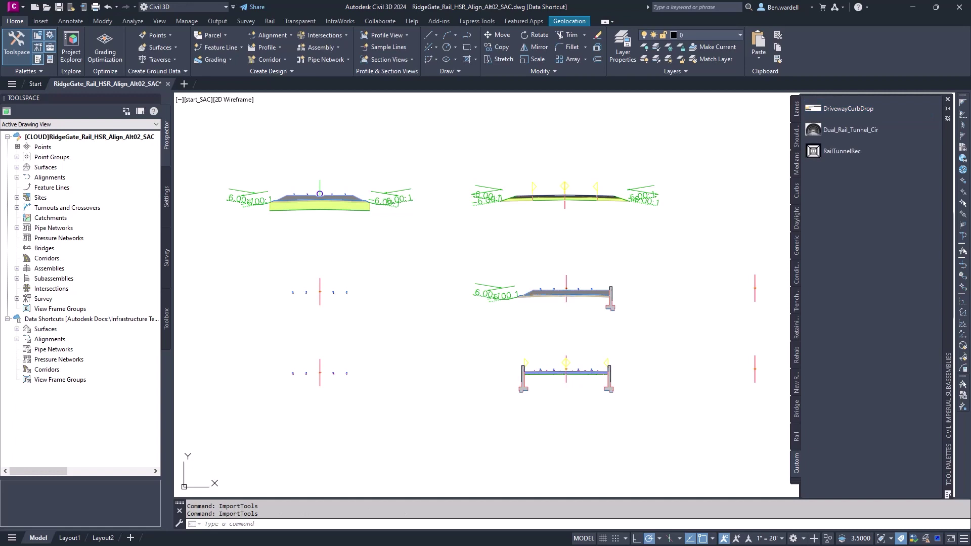
# - Pick the RailTunnelRec subassembly, then expand Prospector Subassemblies down to DualTunnelCIR (1.0)
pyautogui.click(842, 151)
pyautogui.click(16, 278)
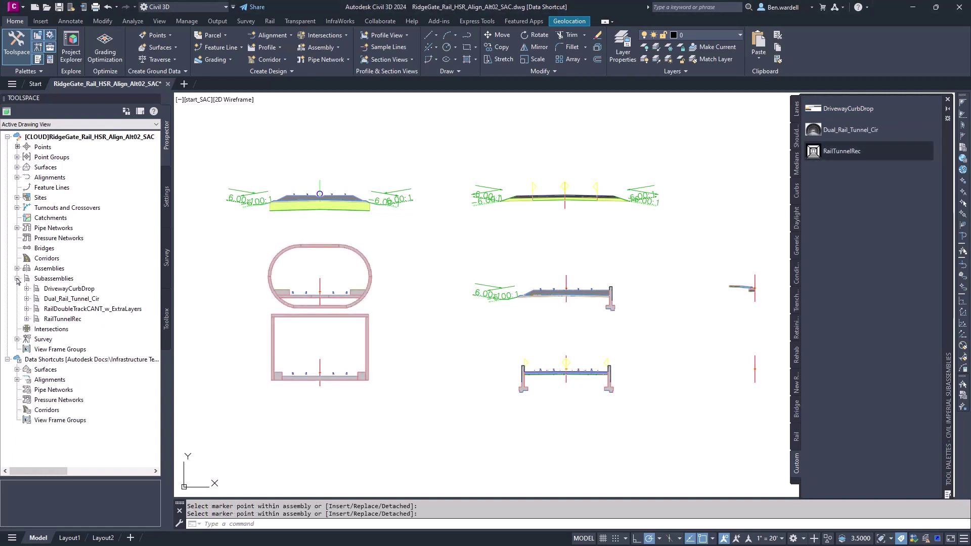
pyautogui.click(26, 288)
pyautogui.click(27, 308)
pyautogui.click(79, 318)
pyautogui.click(36, 318)
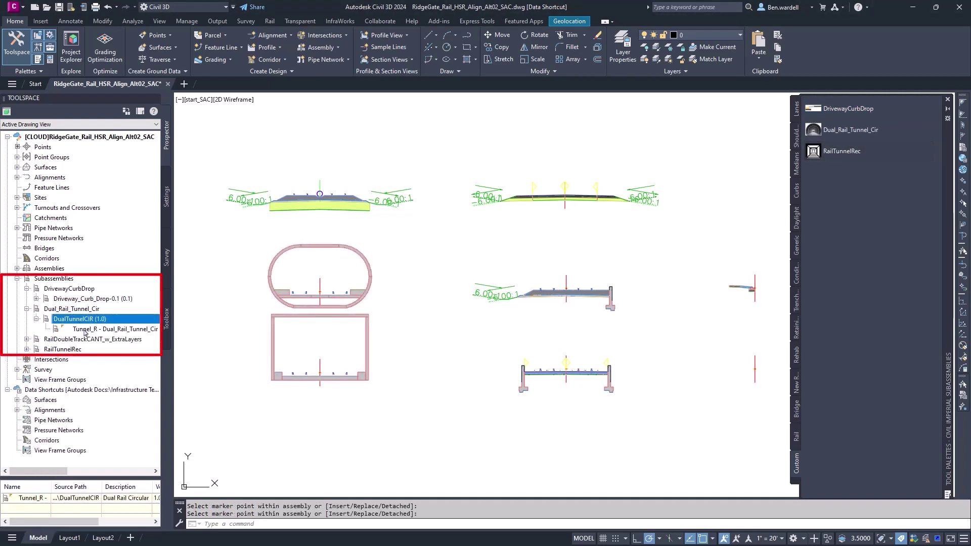
pyautogui.moveTo(85, 332)
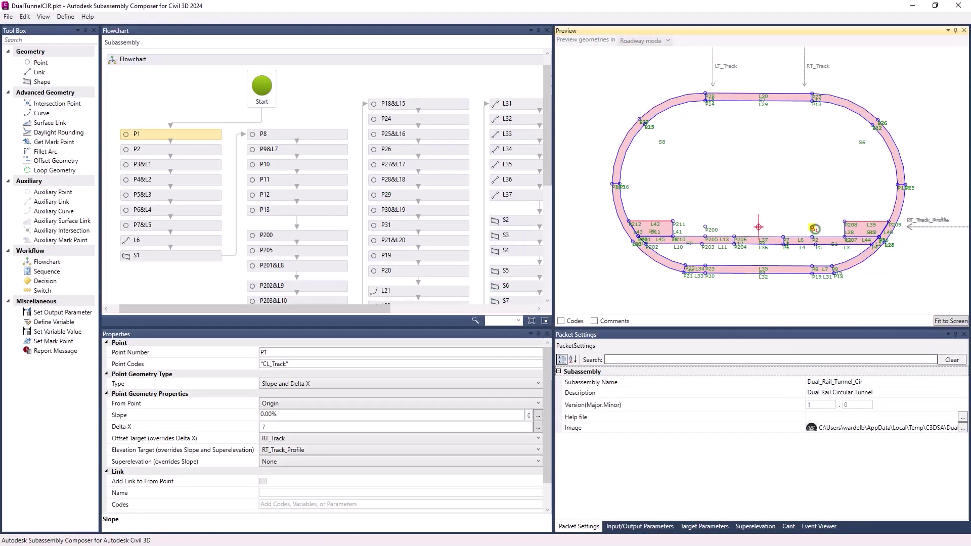
# - Set point P1's Delta X to 10 and begin editing the packet's minor version
pyautogui.doubleClick(276, 428)
pyautogui.write('10')
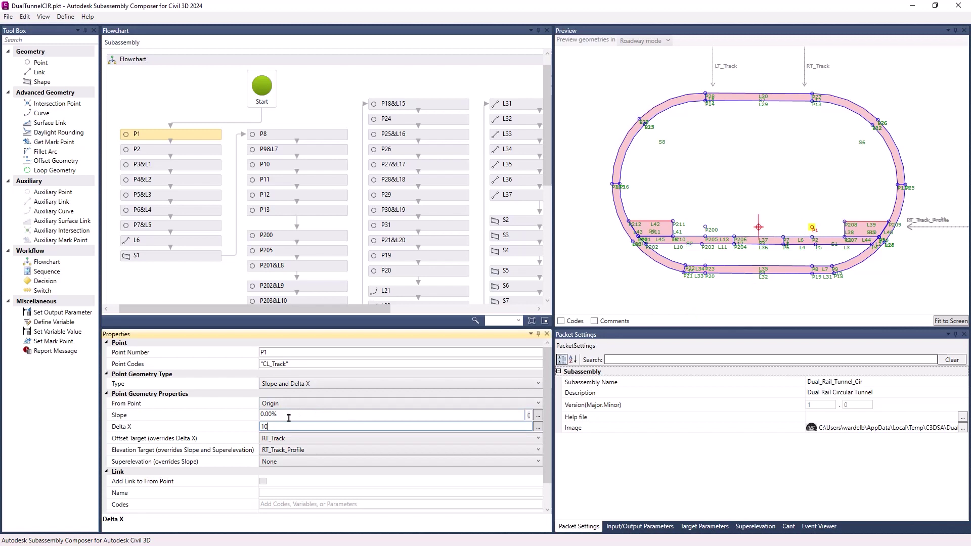
pyautogui.click(288, 416)
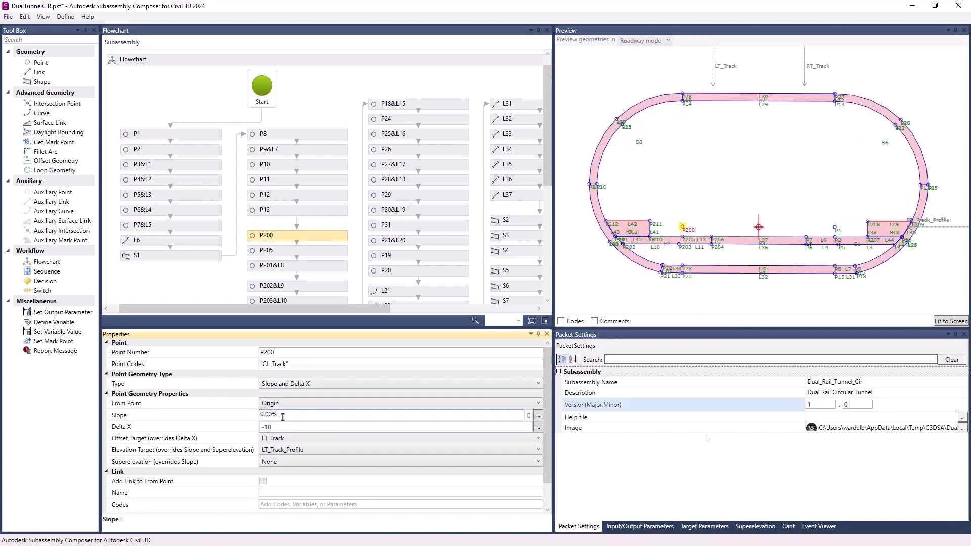
pyautogui.doubleClick(853, 405)
# - Set minor version 1, refresh Subassemblies, and update the out-of-date DualTunnelCIR in this drawing
pyautogui.write('1')
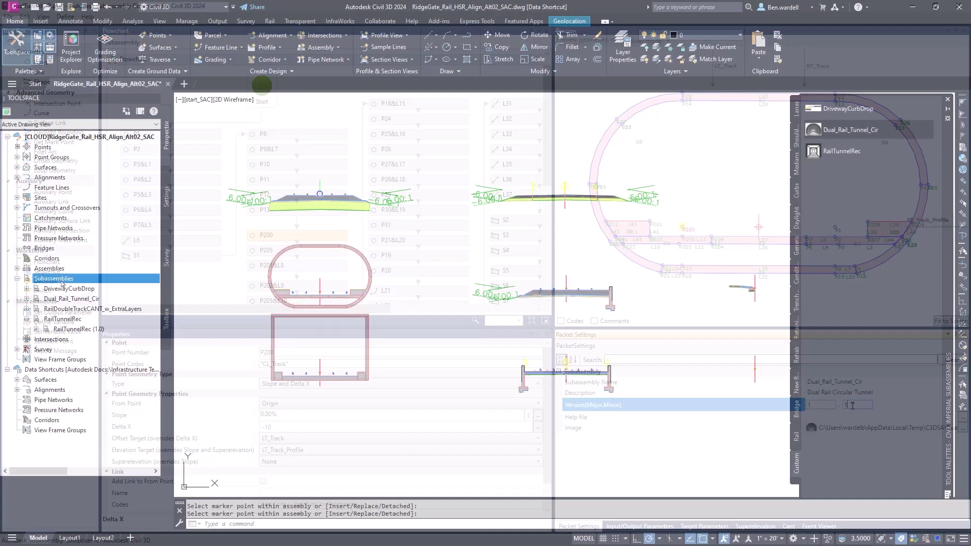
pyautogui.rightClick(61, 280)
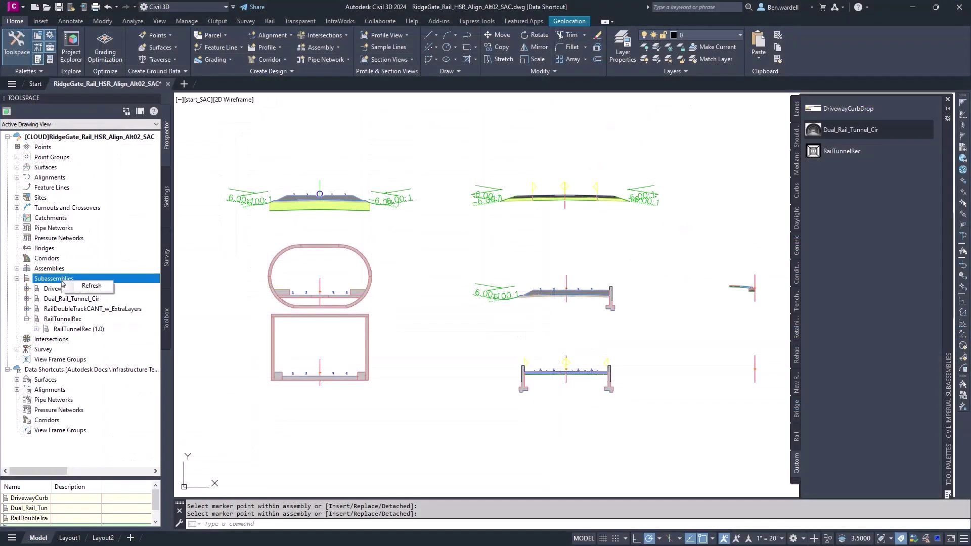
pyautogui.click(94, 287)
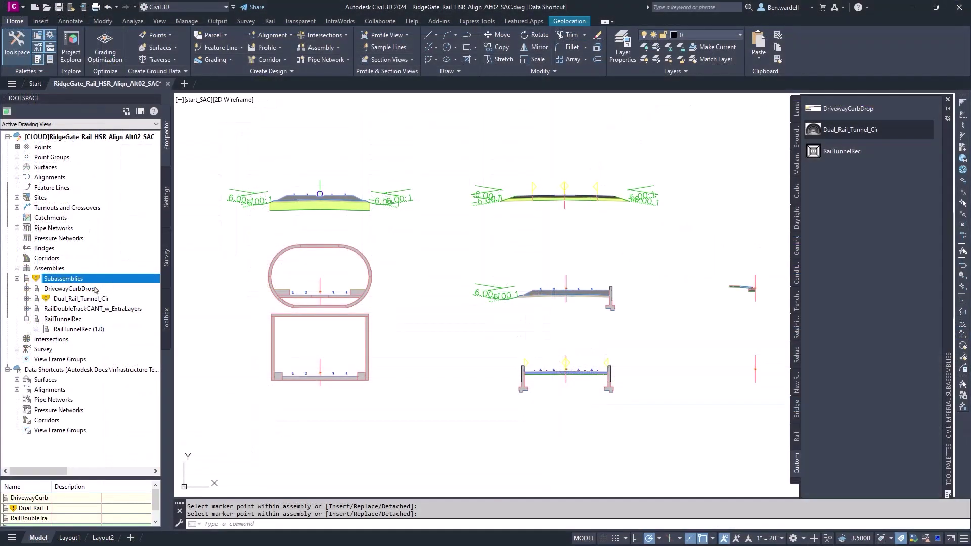
pyautogui.doubleClick(89, 299)
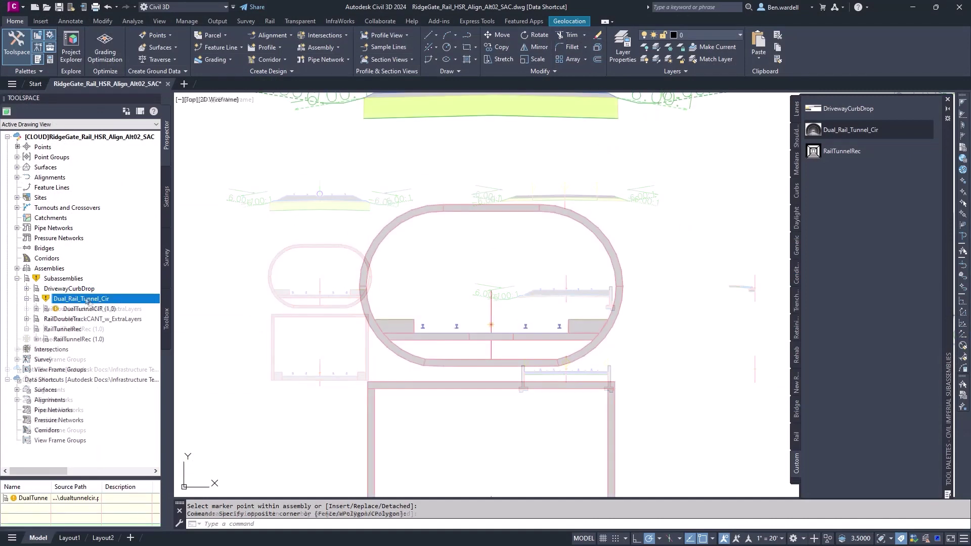
pyautogui.rightClick(91, 309)
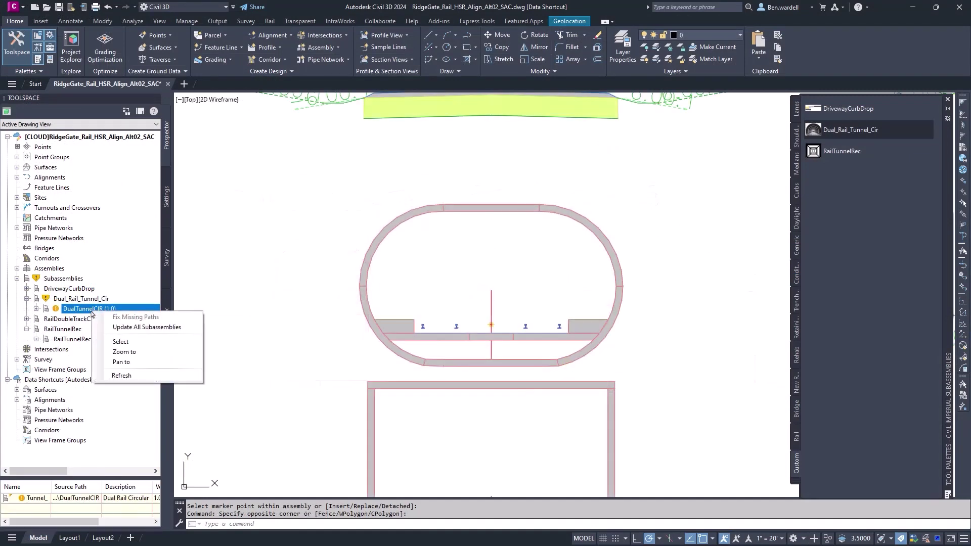
pyautogui.click(142, 328)
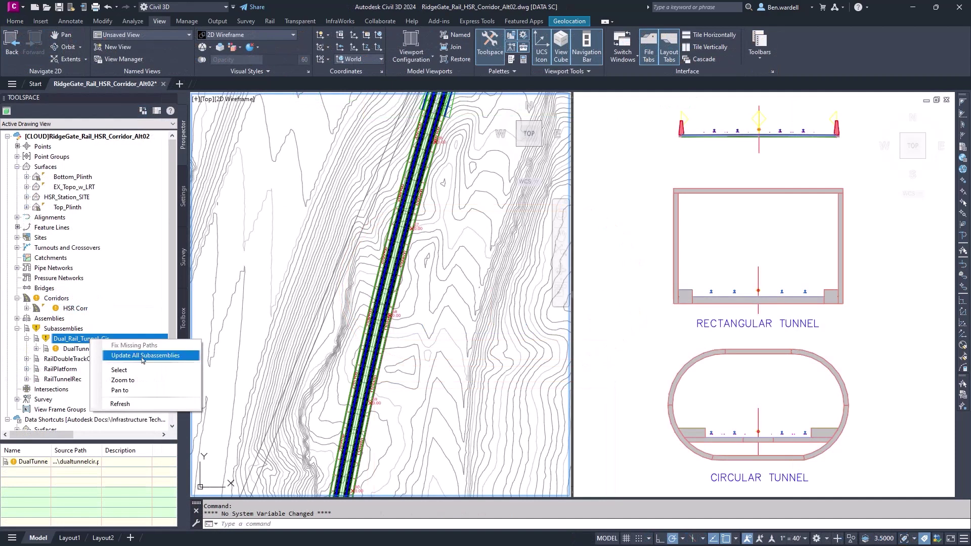
# - Update all subassemblies in the corridor drawing and rebuild the HSR Corr corridor
pyautogui.click(124, 355)
pyautogui.rightClick(70, 308)
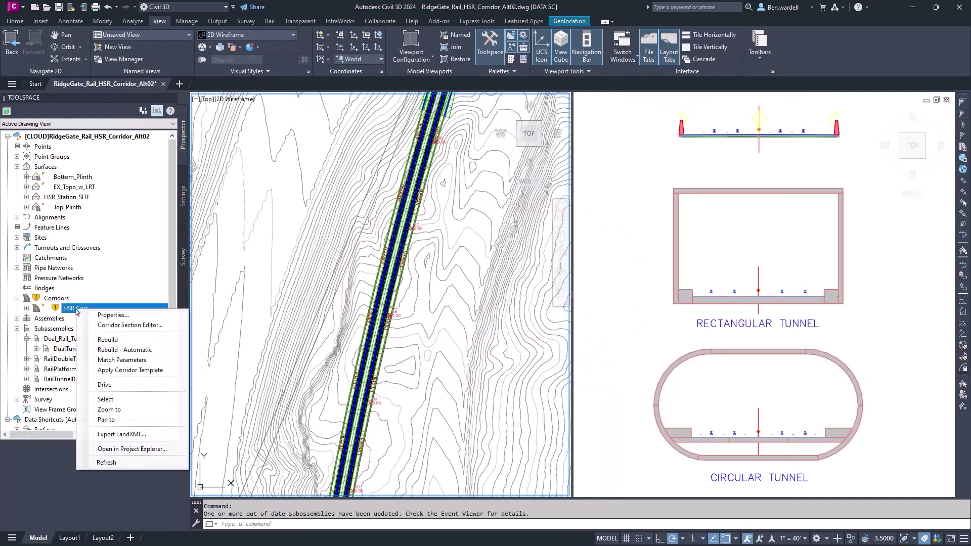
pyautogui.click(104, 341)
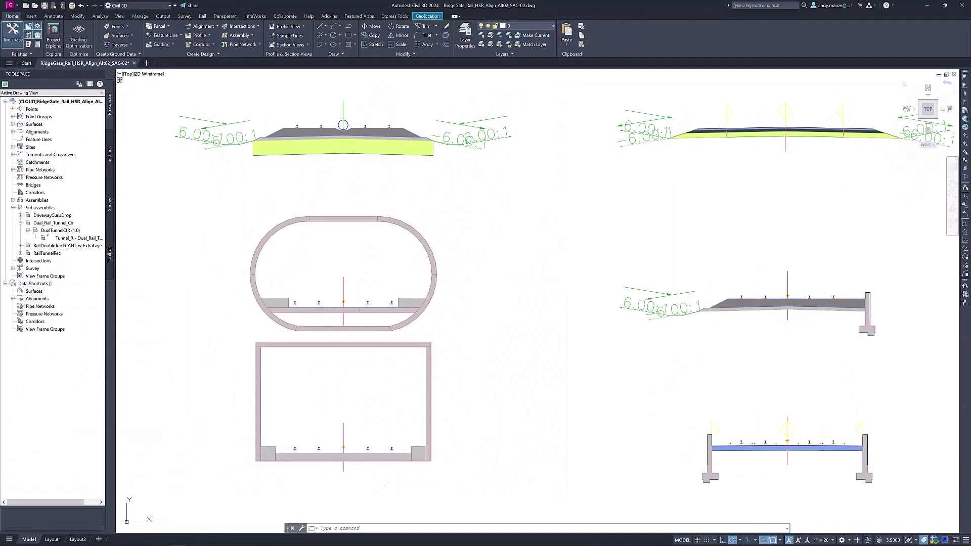
# - Select Tunnel_R in Prospector to check its source path
pyautogui.click(78, 237)
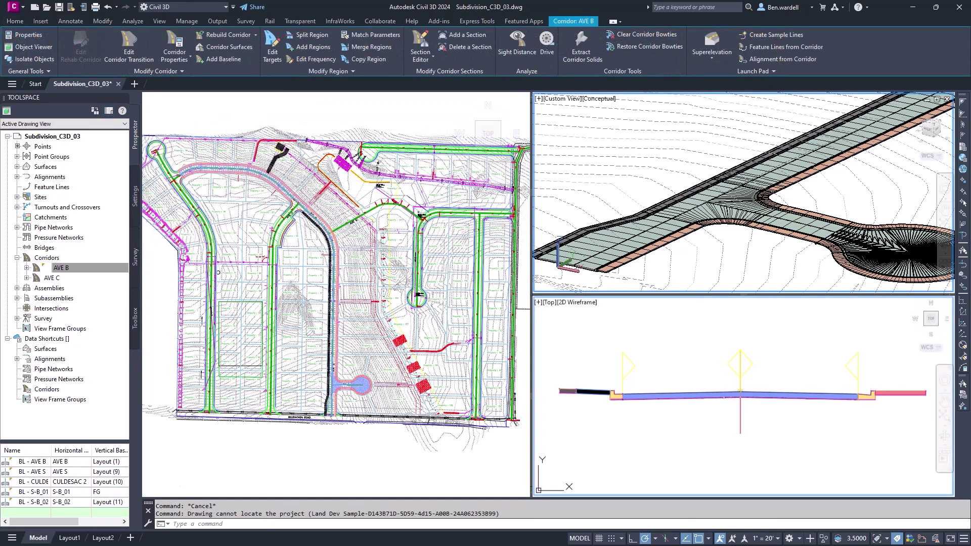
# - Open the AVE B corridor transition editor and zoom to the Turn Lane transition
pyautogui.click(86, 267)
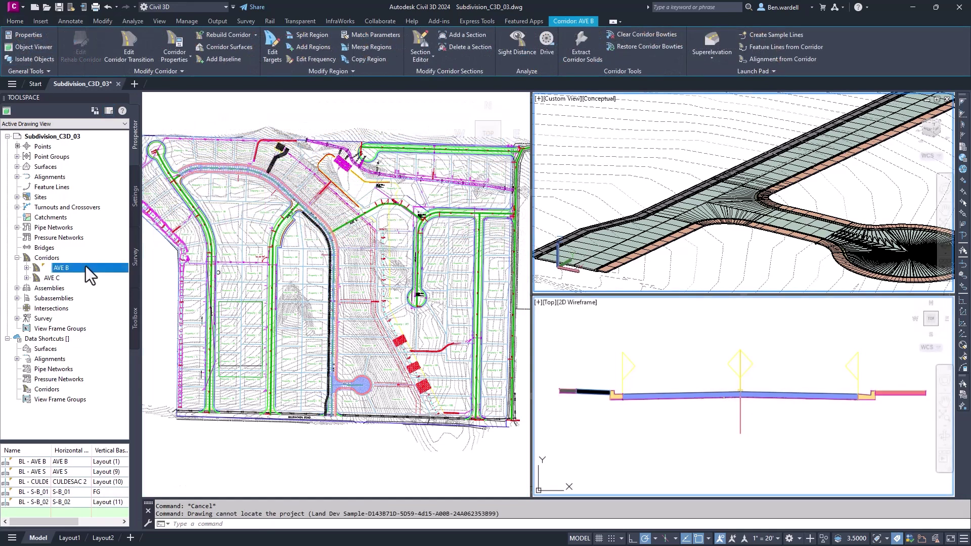
pyautogui.click(126, 46)
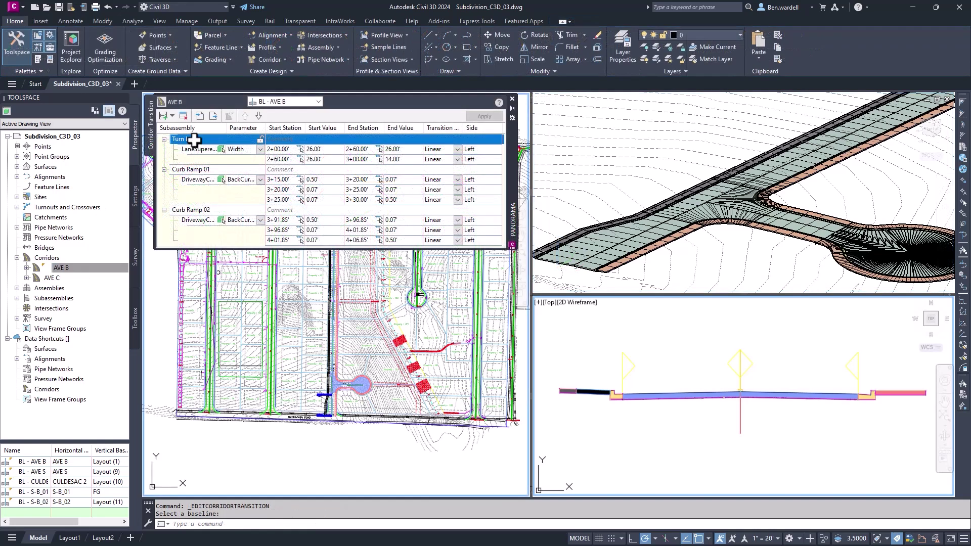
pyautogui.rightClick(201, 140)
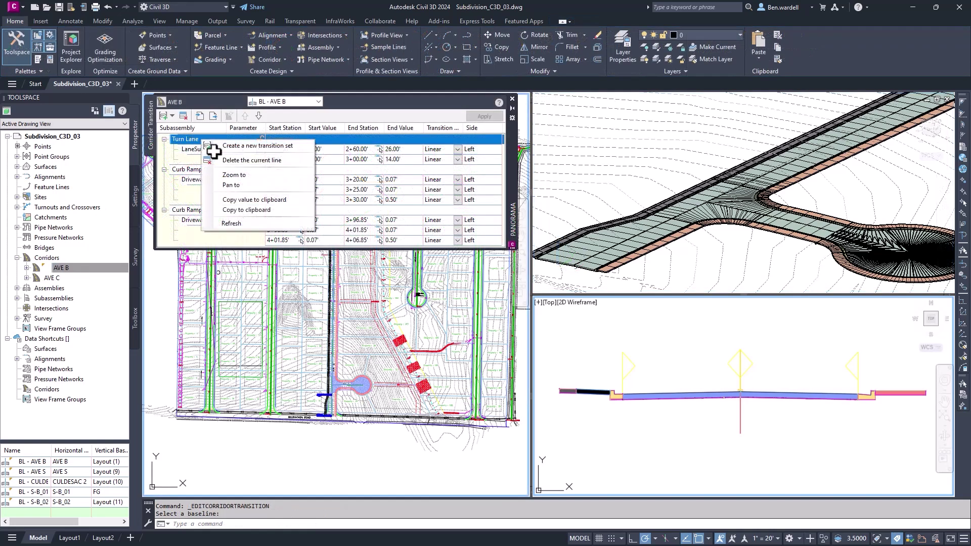
pyautogui.click(244, 176)
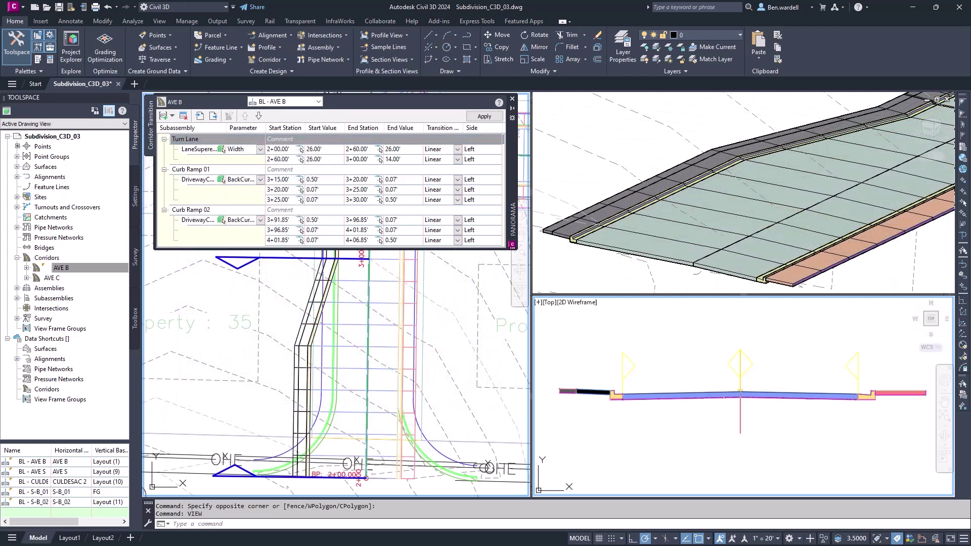
# - Zoom to Curb Ramp 01 and move it below Curb Ramp 02
pyautogui.click(215, 170)
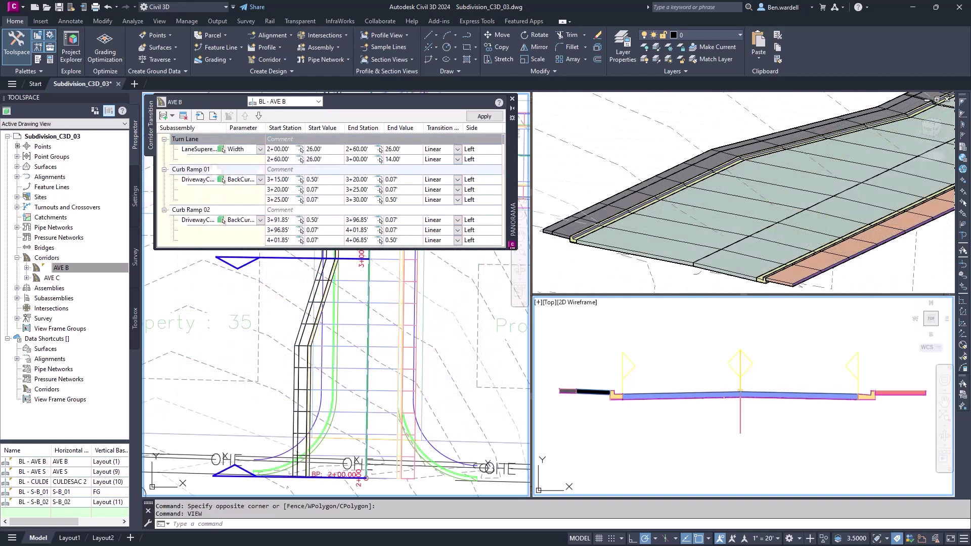
pyautogui.rightClick(214, 169)
pyautogui.click(236, 206)
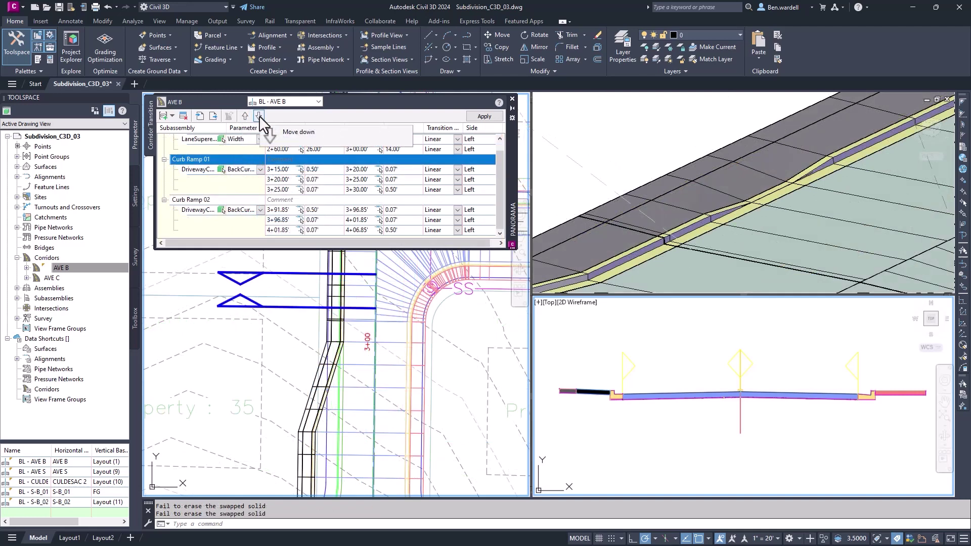
pyautogui.click(259, 115)
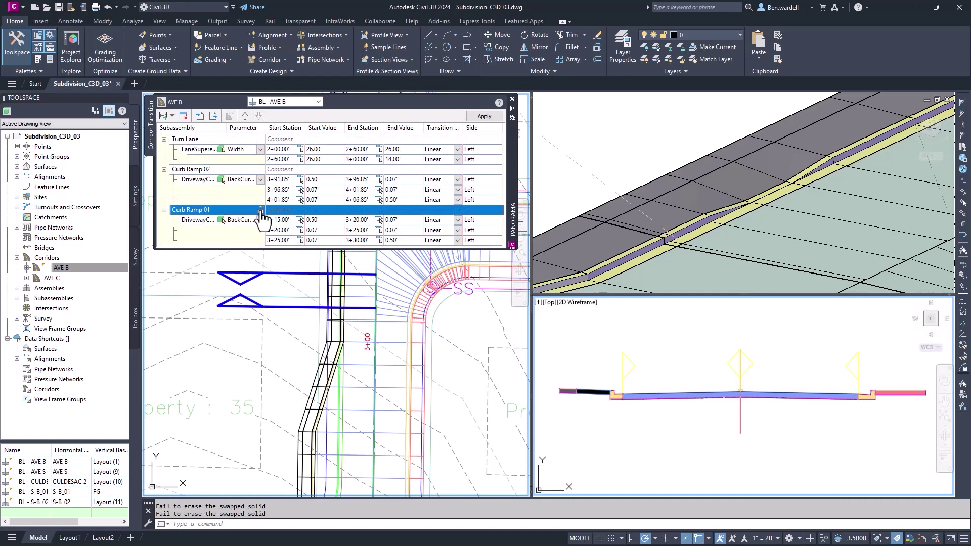
# - Change Curb Ramp 01's start stations to 3+20.00' and 3+18.25', applying each to the corridor
pyautogui.click(278, 220)
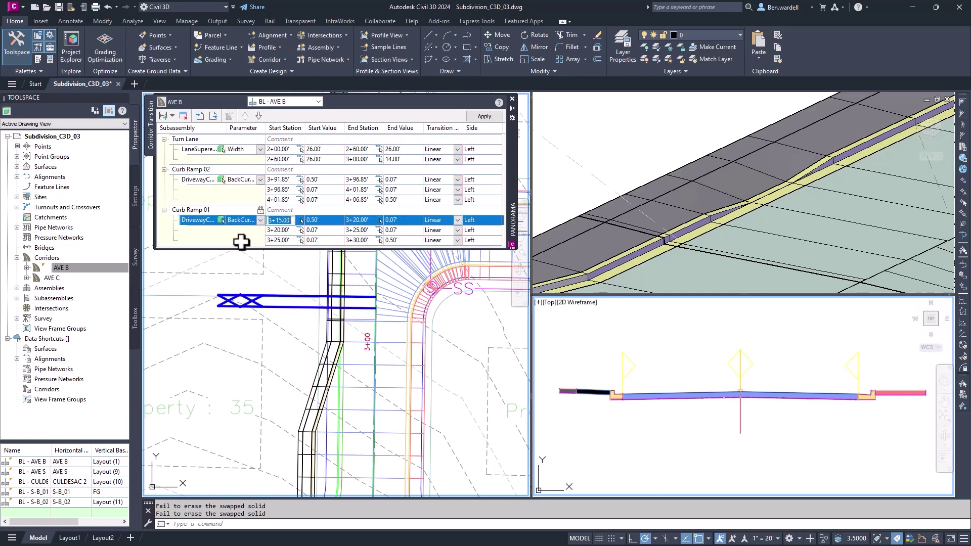
pyautogui.write('320')
pyautogui.press('Return')
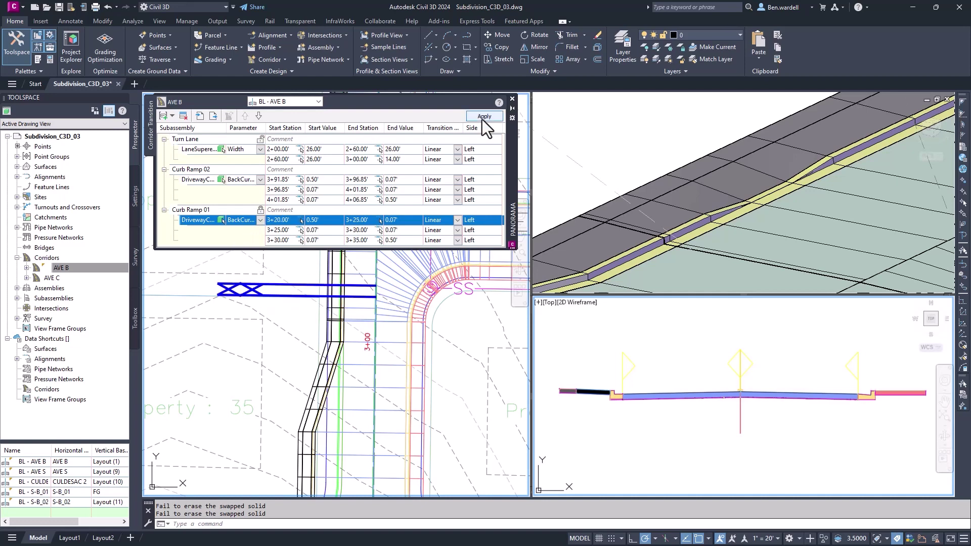
pyautogui.click(484, 116)
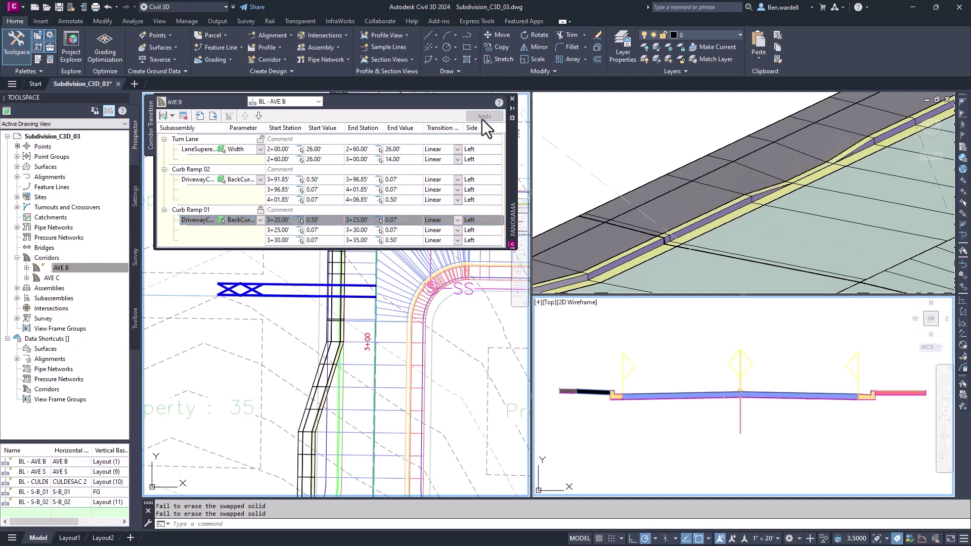
pyautogui.click(278, 230)
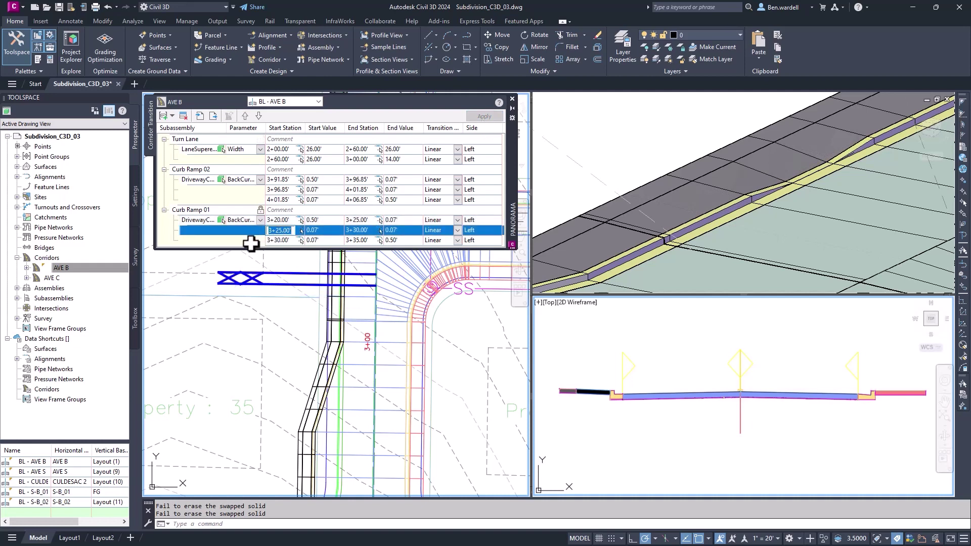
pyautogui.write('3+18.25')
pyautogui.press('Return')
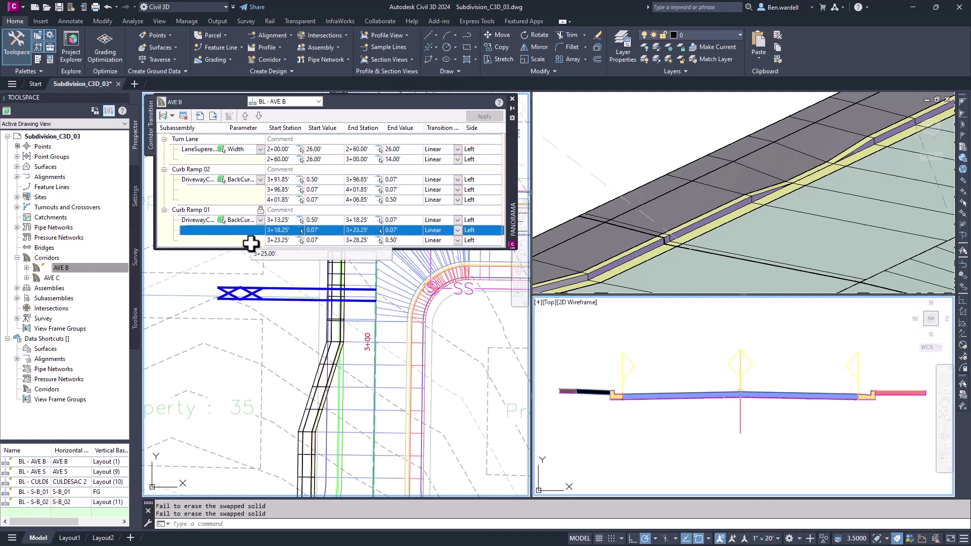
pyautogui.click(487, 118)
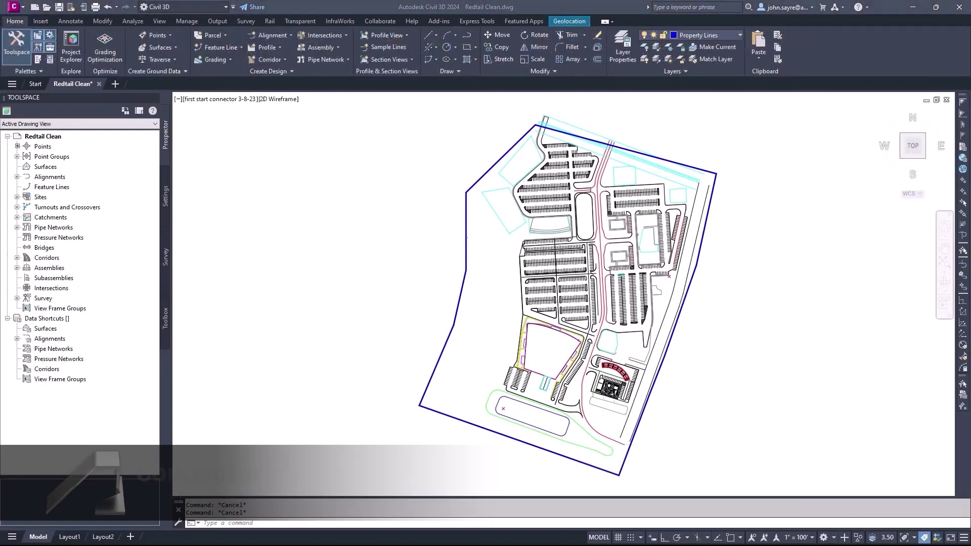
# - Show the Insert ribbon's import tools, including the ArcGIS connector
pyautogui.click(39, 21)
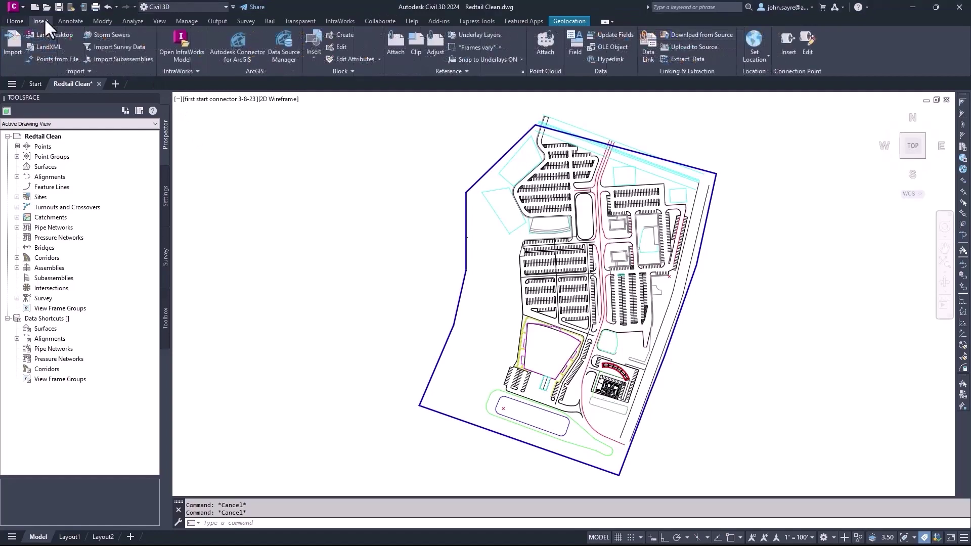
# - In Autodesk Connector for ArcGIS, browse My Content and add the Littleton layers to the design project
pyautogui.click(234, 55)
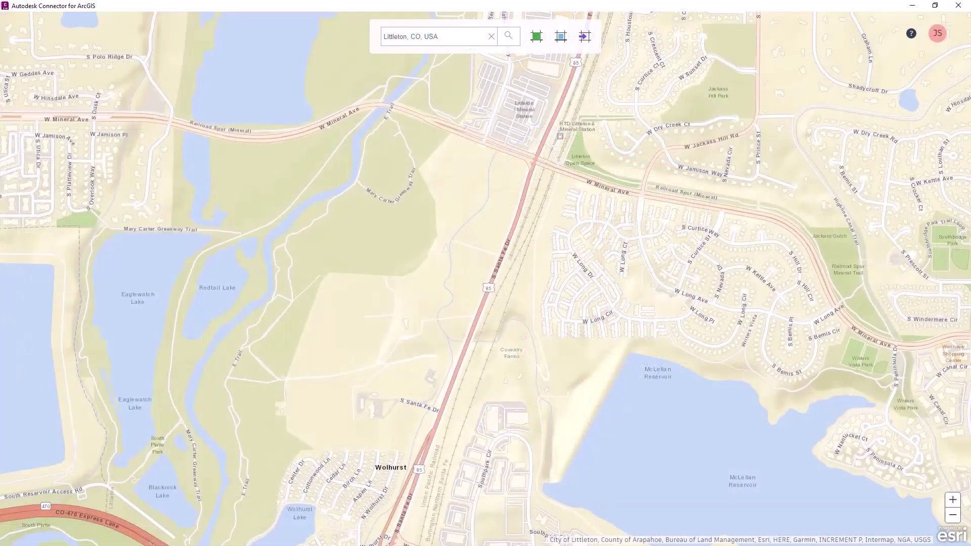
pyautogui.click(68, 31)
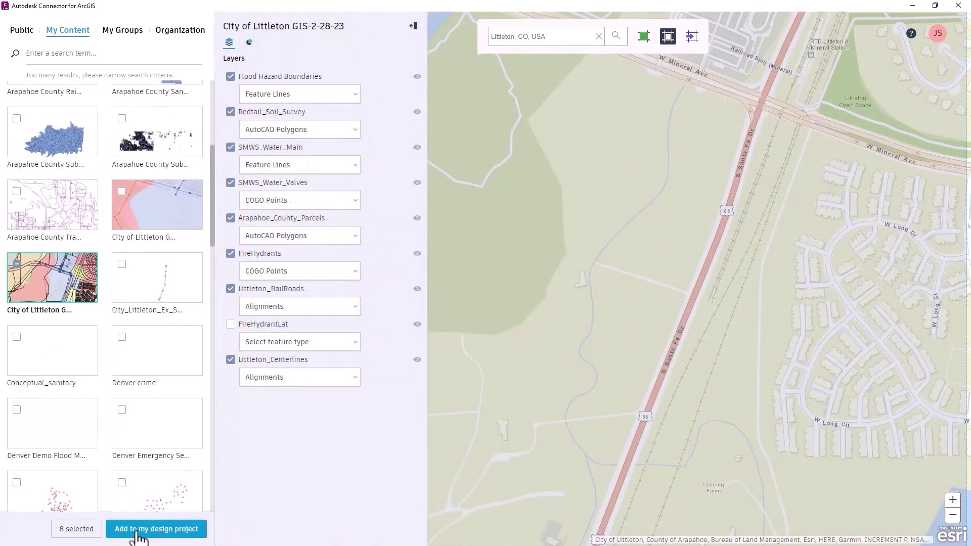
pyautogui.click(137, 529)
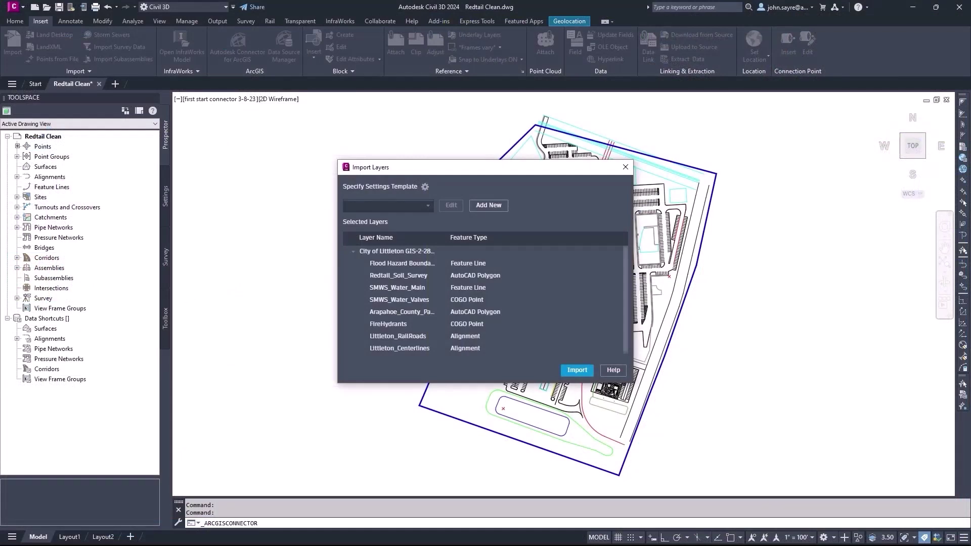
# - Apply the City of Littleton settings template, review its feature line and AutoCAD mappings, and import
pyautogui.click(428, 206)
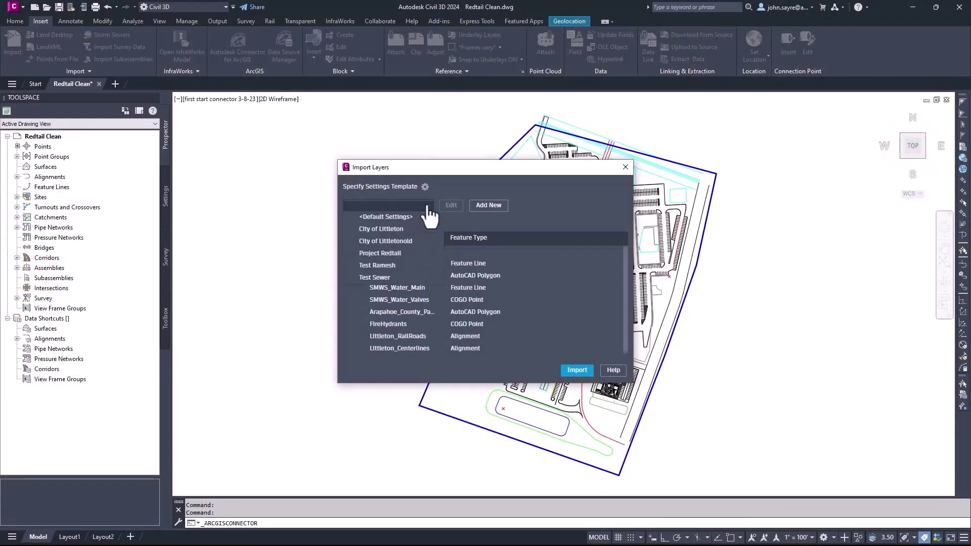
pyautogui.click(391, 228)
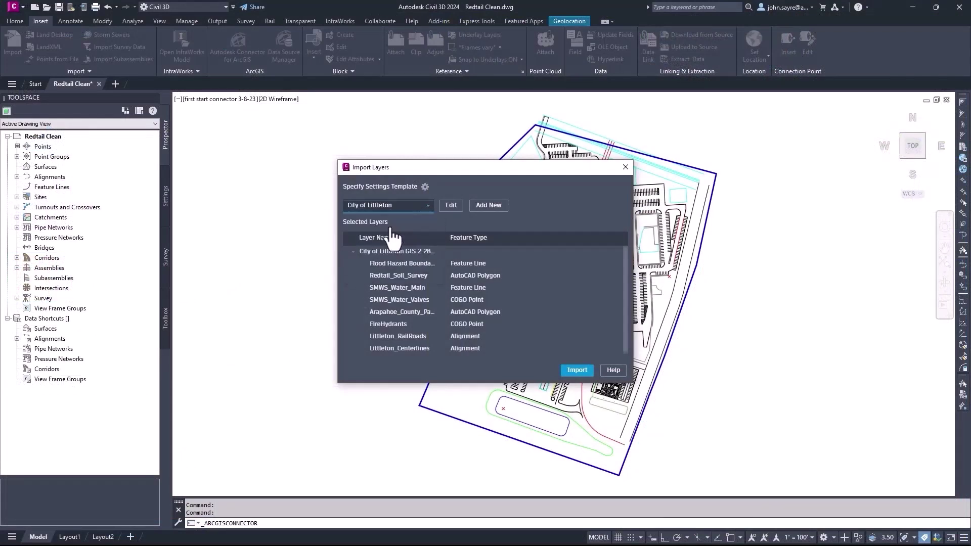
pyautogui.click(451, 205)
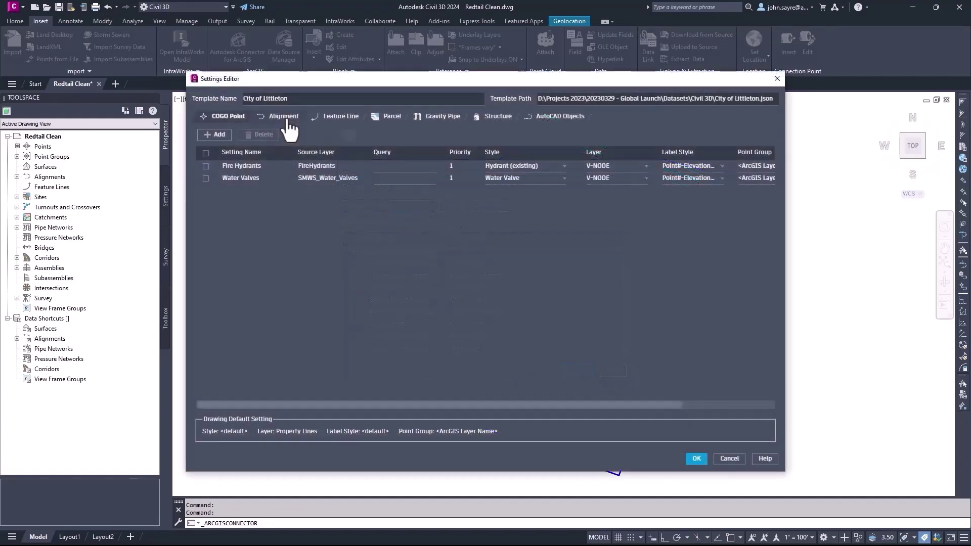
pyautogui.click(346, 120)
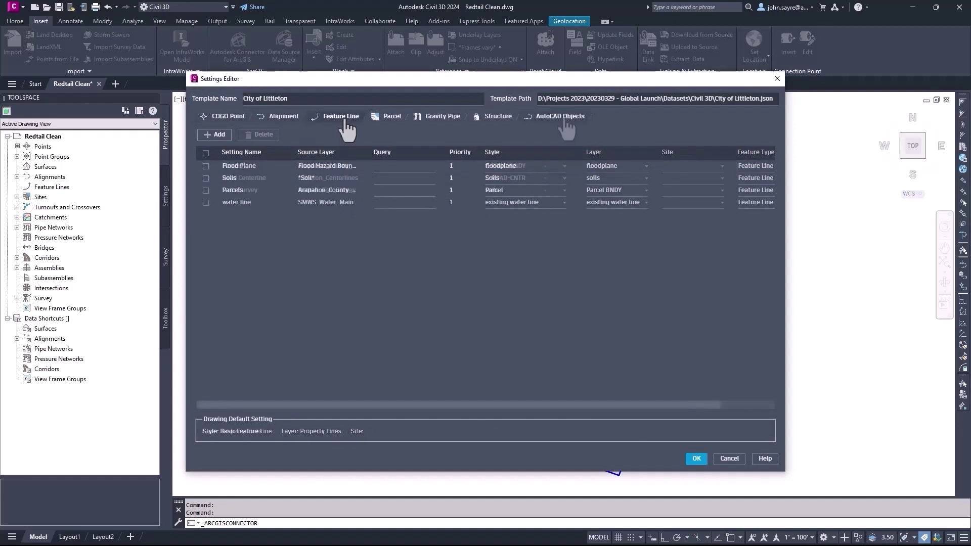
pyautogui.click(562, 119)
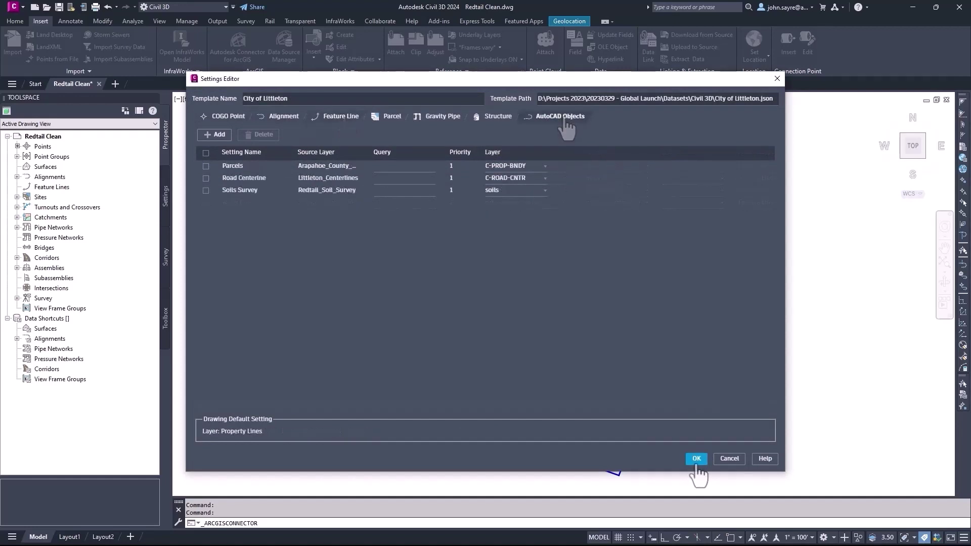
pyautogui.click(696, 458)
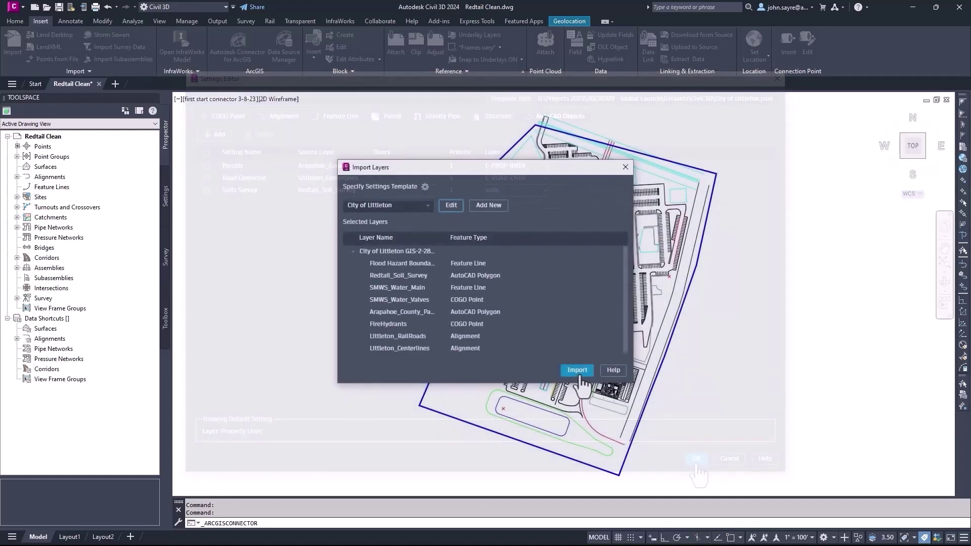
pyautogui.click(577, 371)
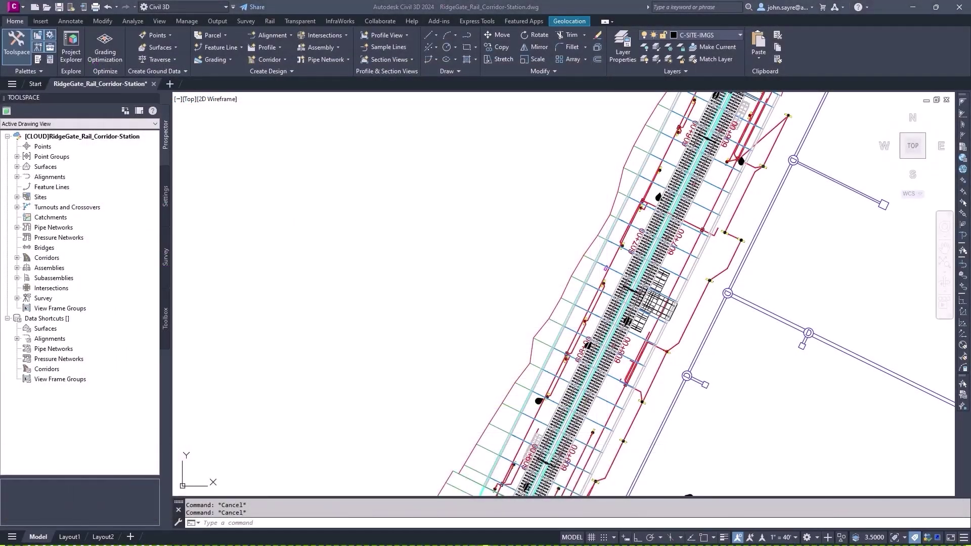
# - In Project Explorer's property sets, review Drain Pipes, Drain Structures, Light Poles, LT Conduit and Rai Ties
pyautogui.click(70, 56)
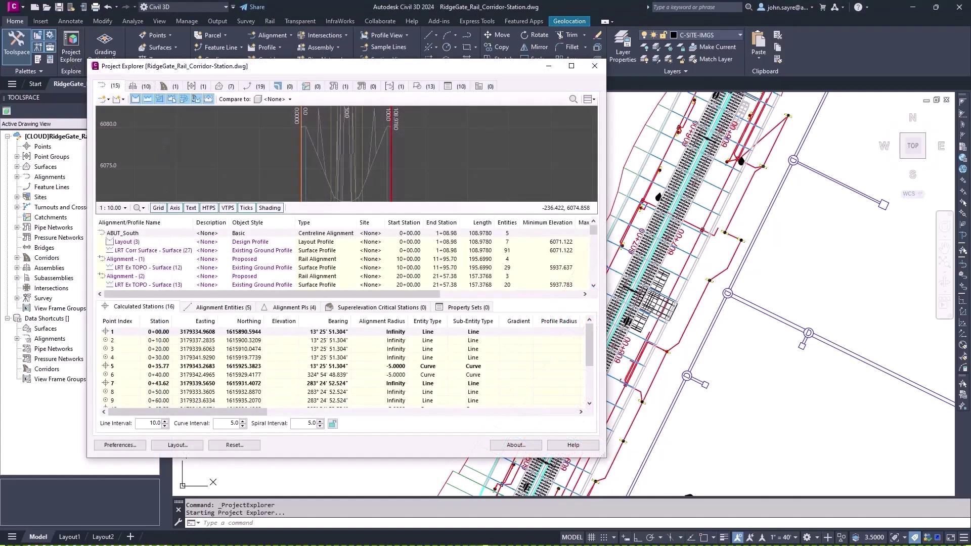
pyautogui.click(451, 87)
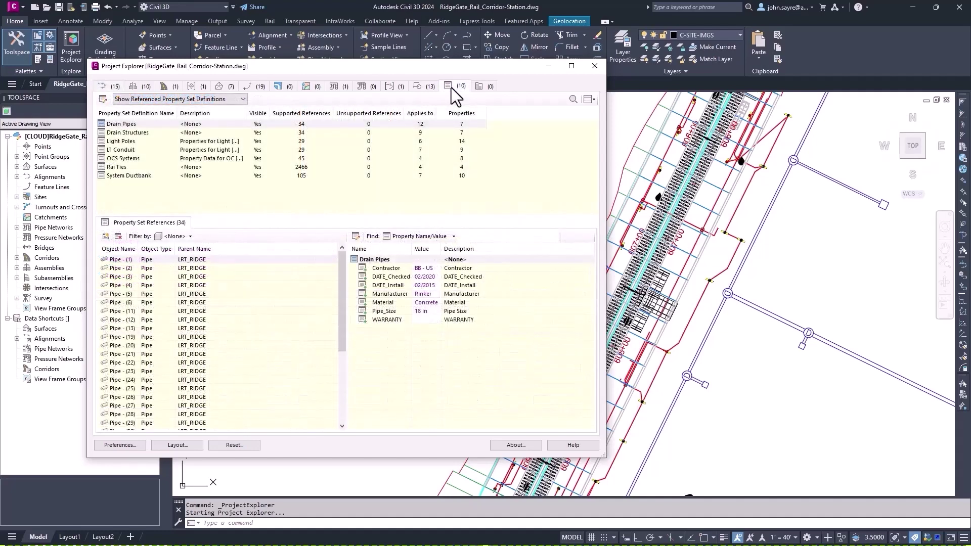
pyautogui.click(157, 125)
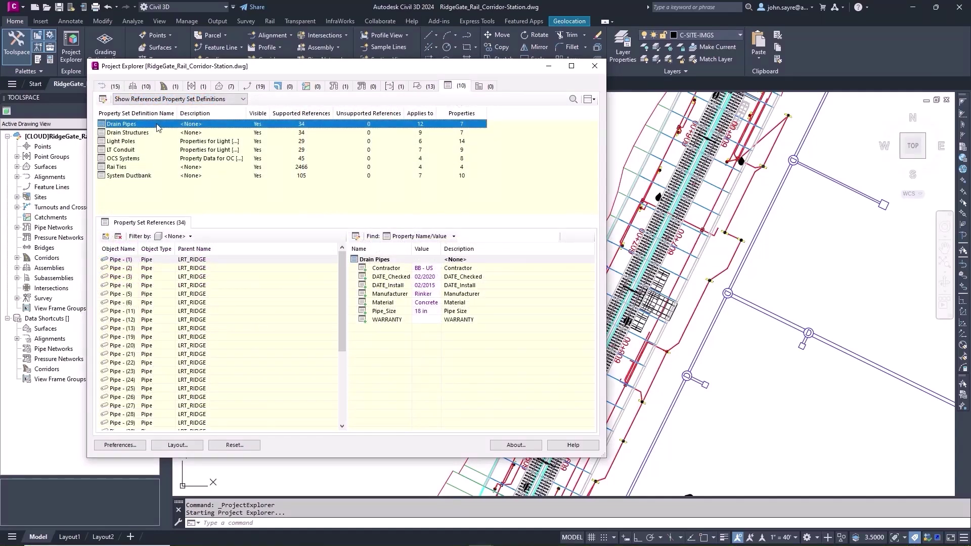
pyautogui.click(155, 133)
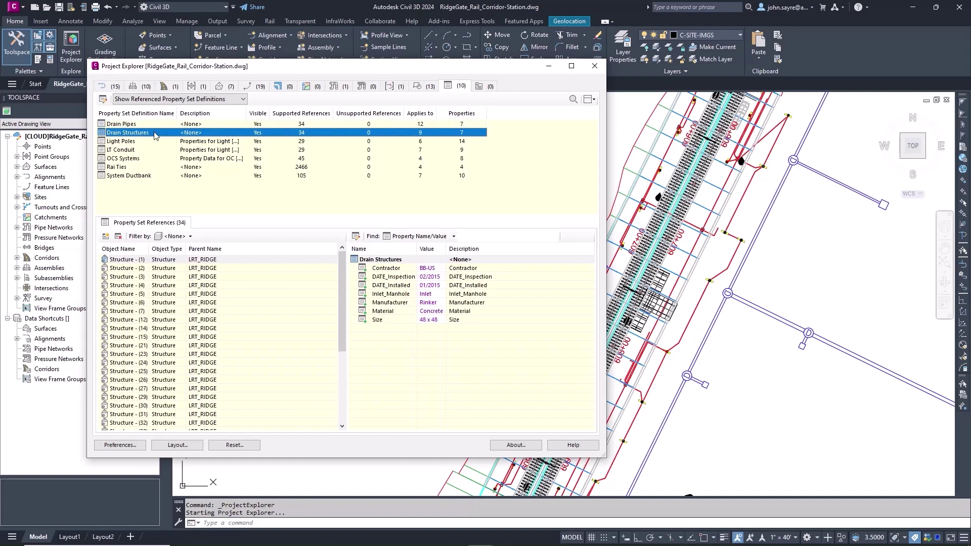
pyautogui.click(157, 141)
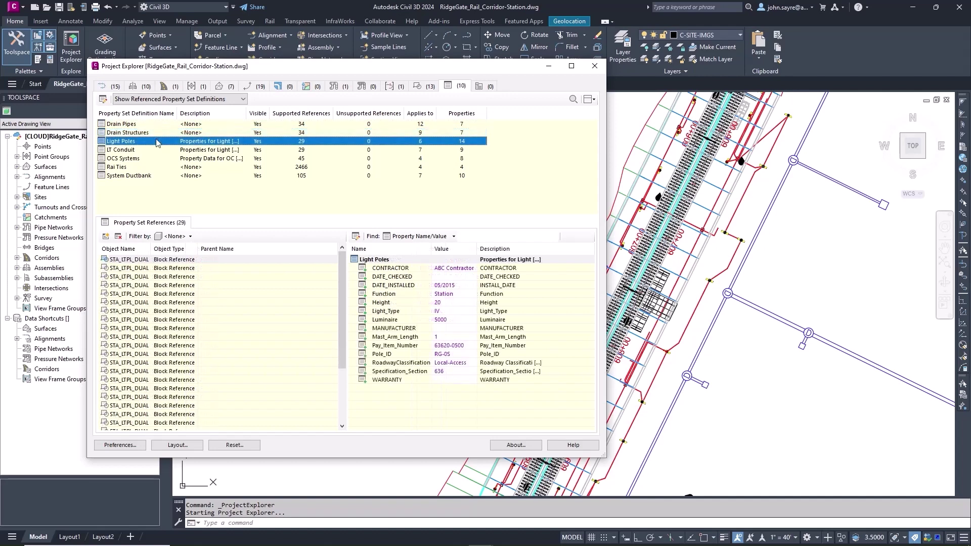
pyautogui.click(143, 150)
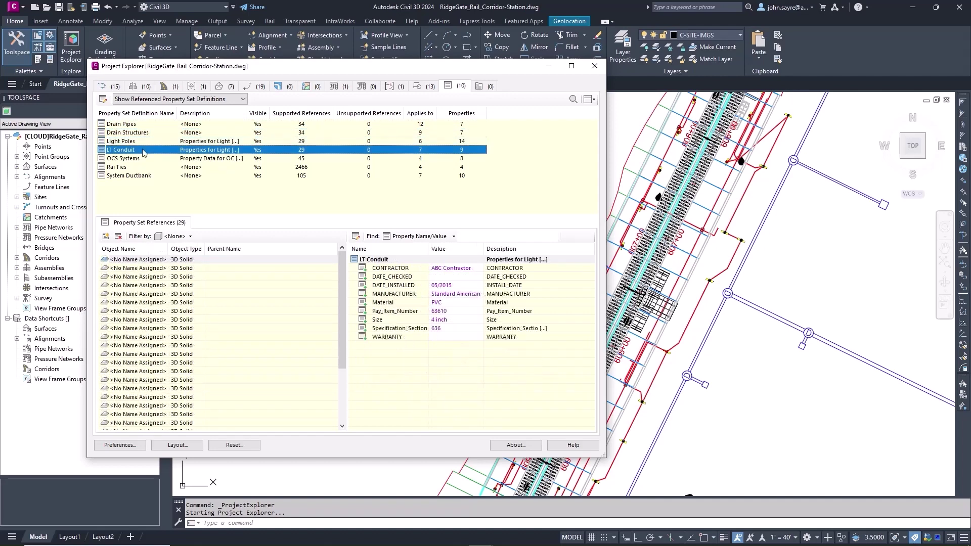
pyautogui.click(145, 168)
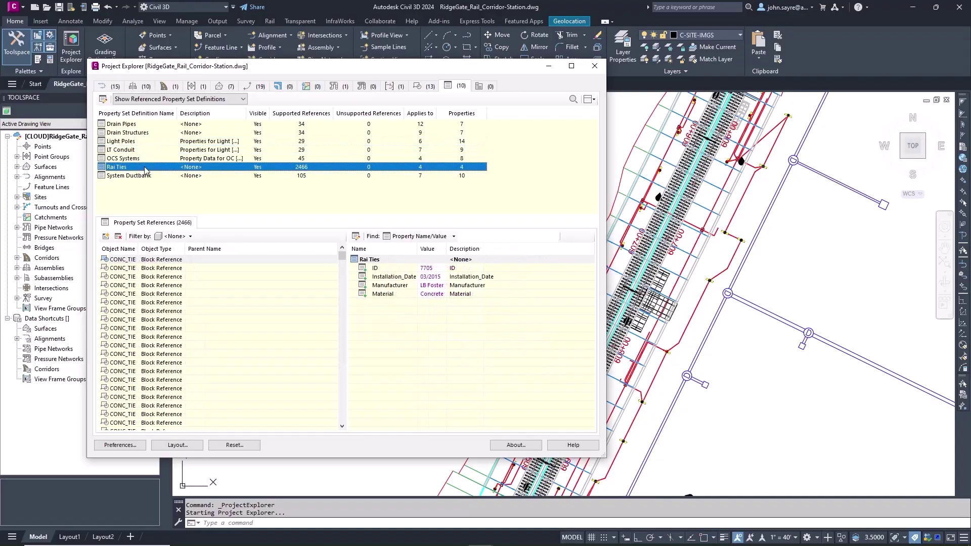